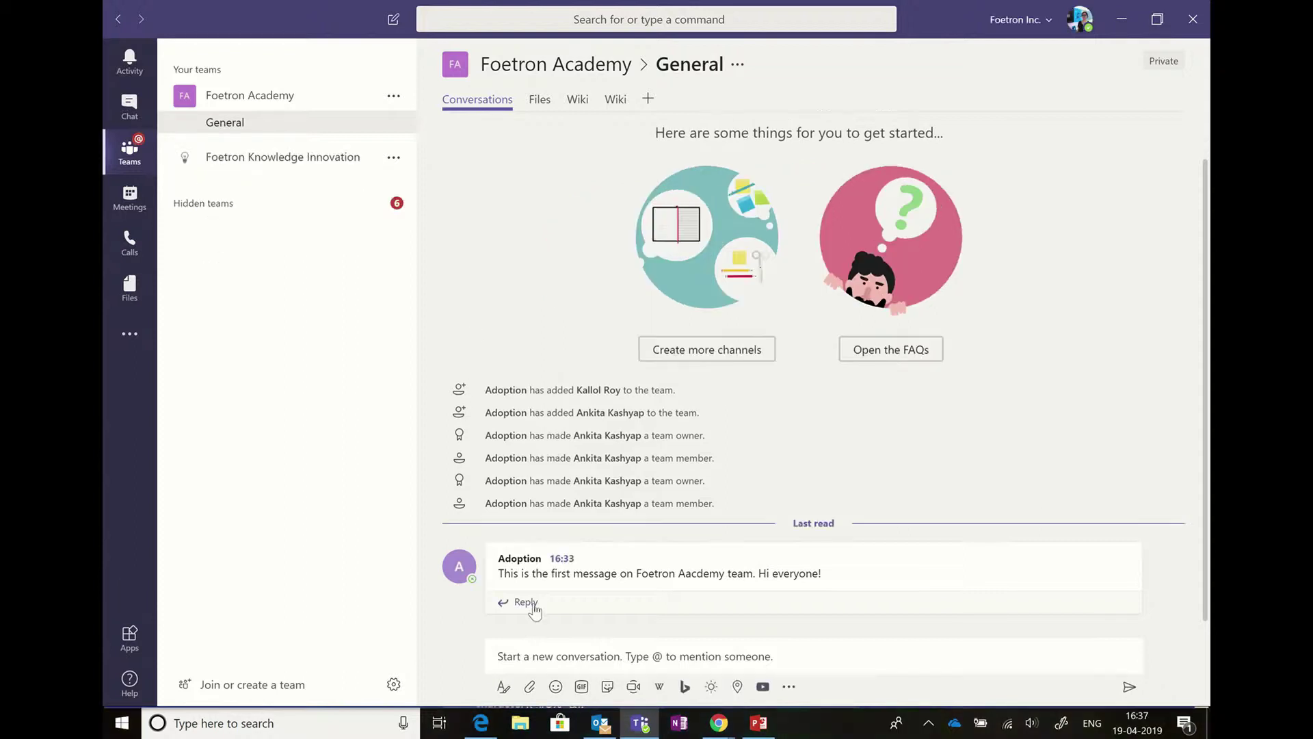
# Post a 'Hello!' reply under the first message in the General channel
pyautogui.click(504, 601)
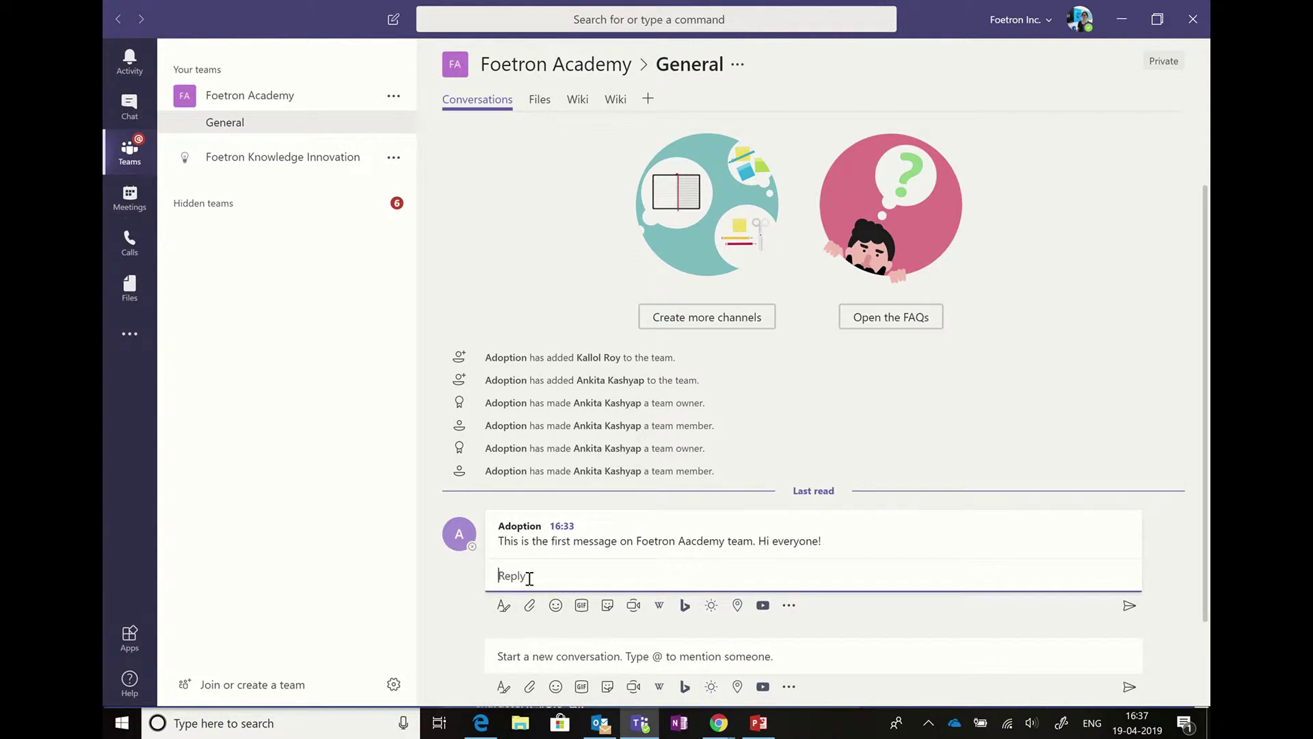
pyautogui.write('Hello')
pyautogui.write('!')
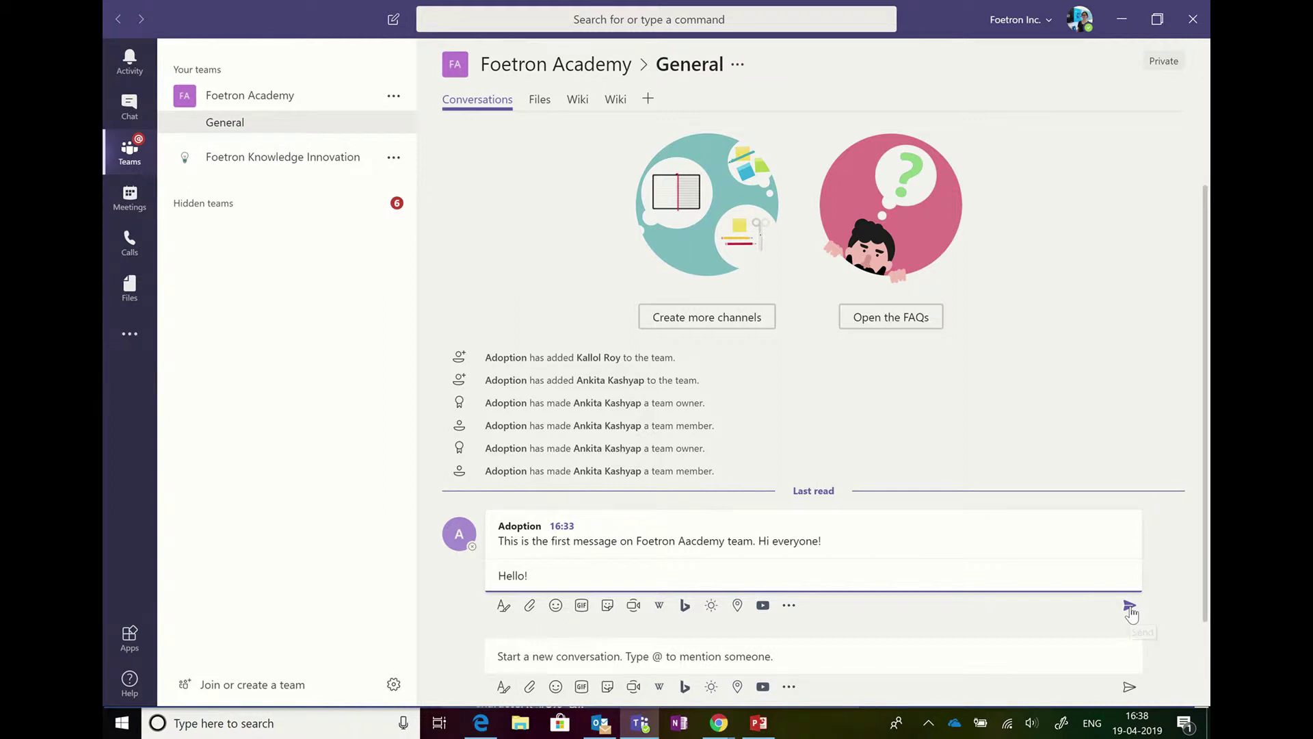
pyautogui.click(1131, 613)
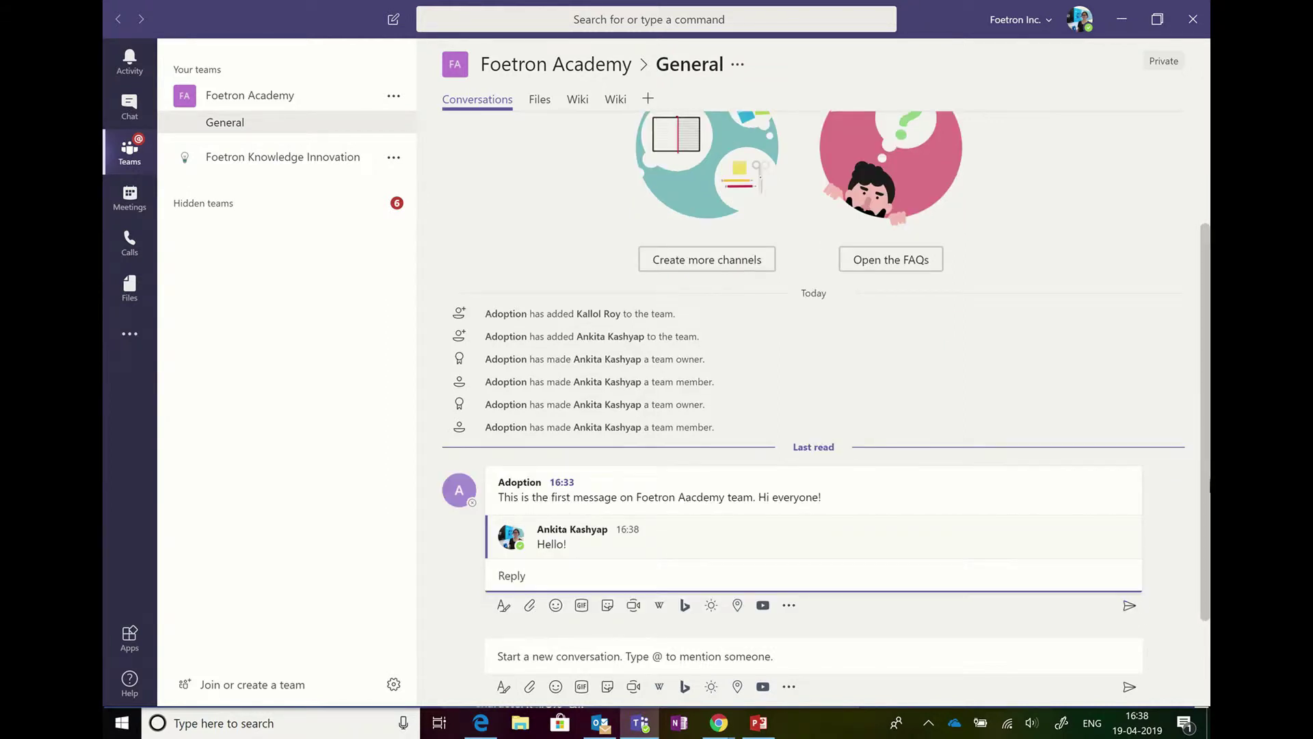